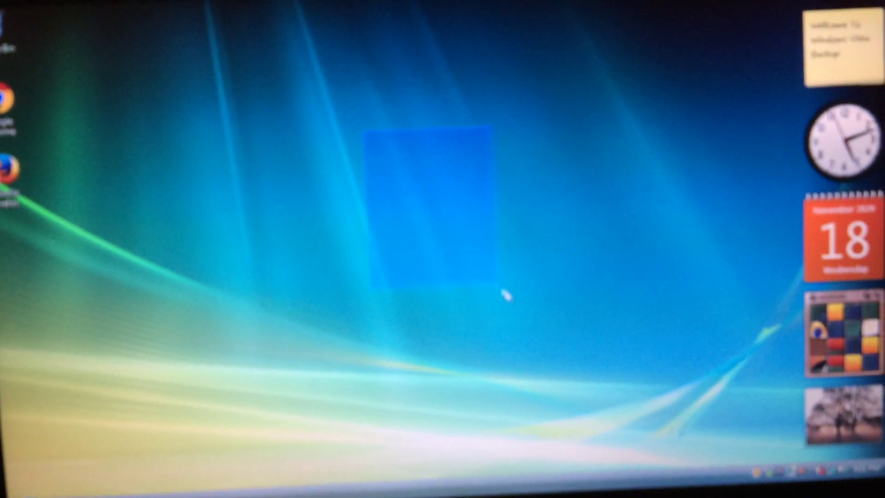
Step: Launch Mozilla Firefox from the Vista Start menu
mouse_move(504, 294)
mouse_down()
mouse_move(511, 304)
mouse_move(306, 100)
mouse_up()
key(super)
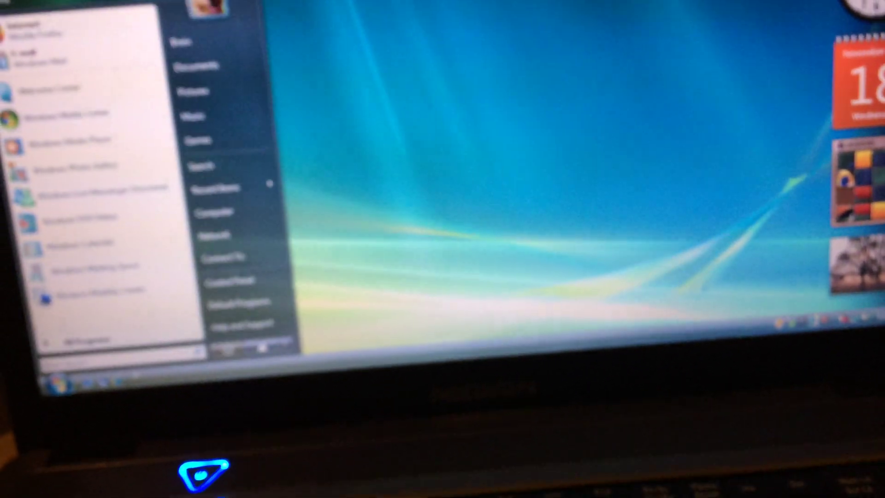
click(396, 141)
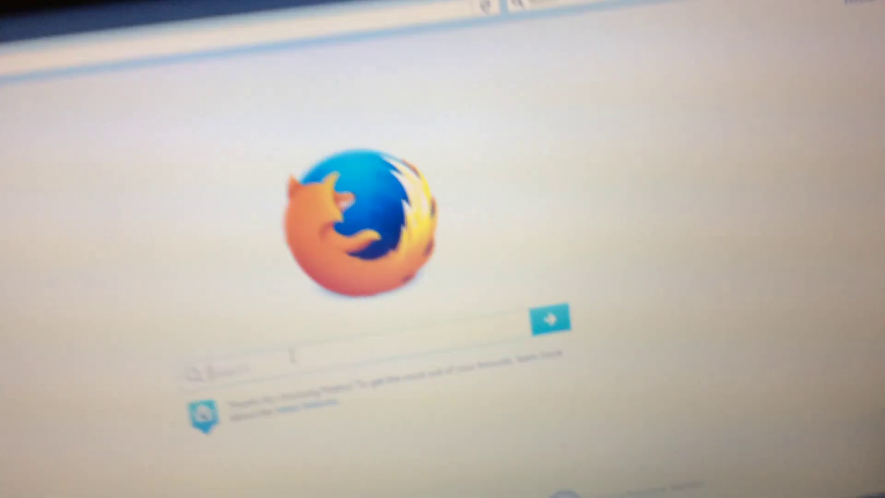
text(win)
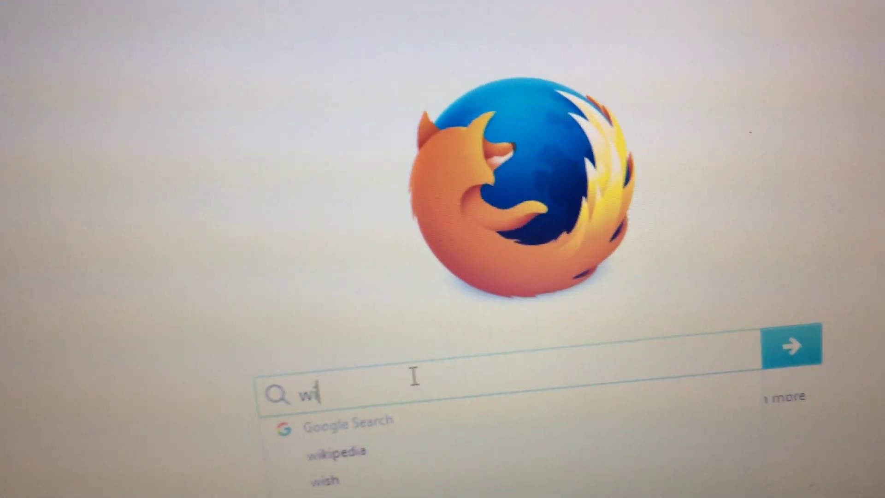
text(dows loader)
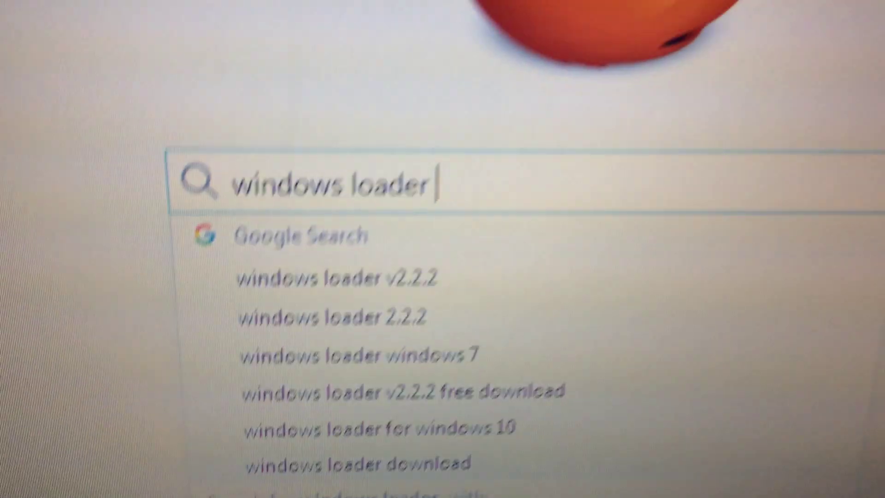
text(m)
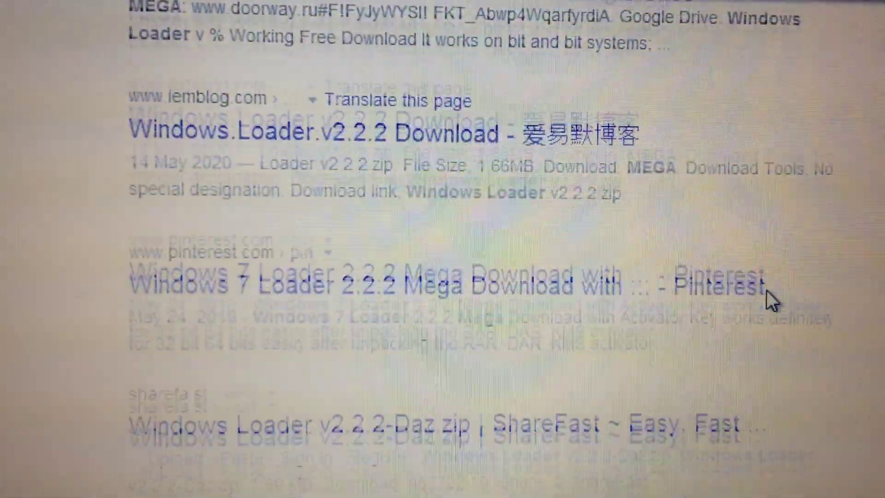
scroll(768, 285, down, 3)
scroll(769, 286, down, 2)
scroll(768, 285, down, 2)
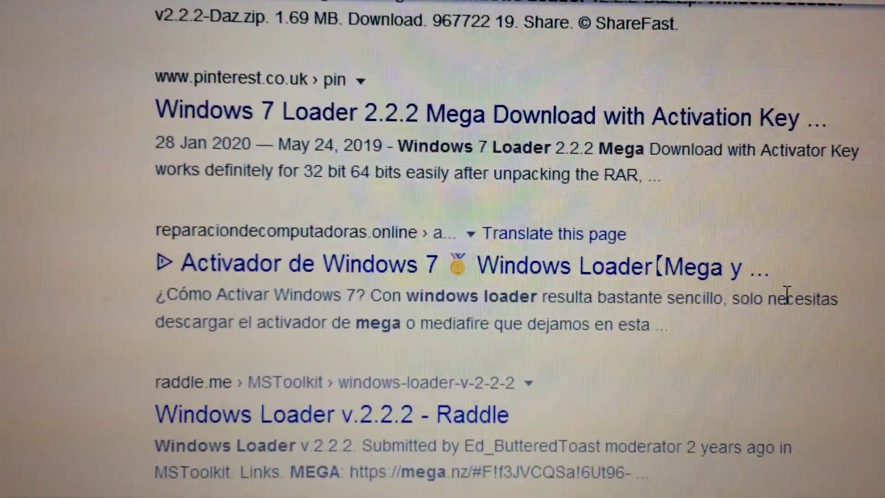
scroll(791, 312, down, 3)
scroll(791, 313, down, 3)
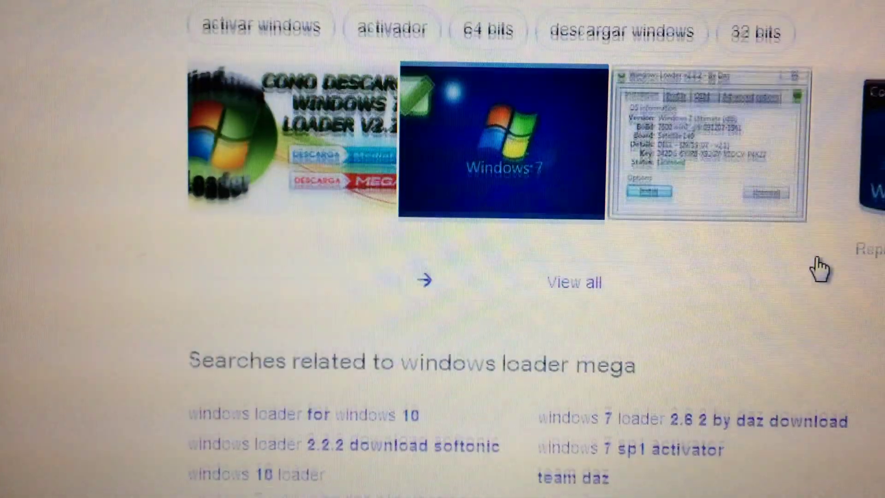
scroll(791, 312, down, 2)
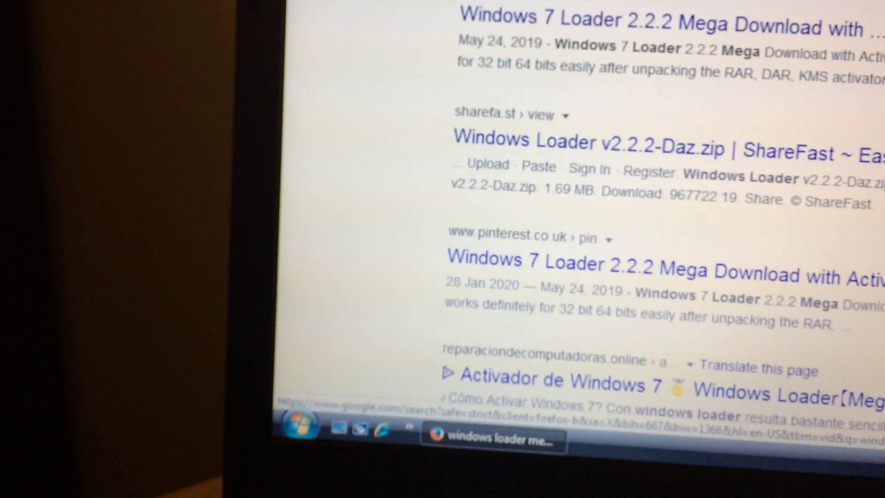
scroll(581, 228, down, 2)
scroll(581, 228, down, 2)
scroll(580, 228, down, 2)
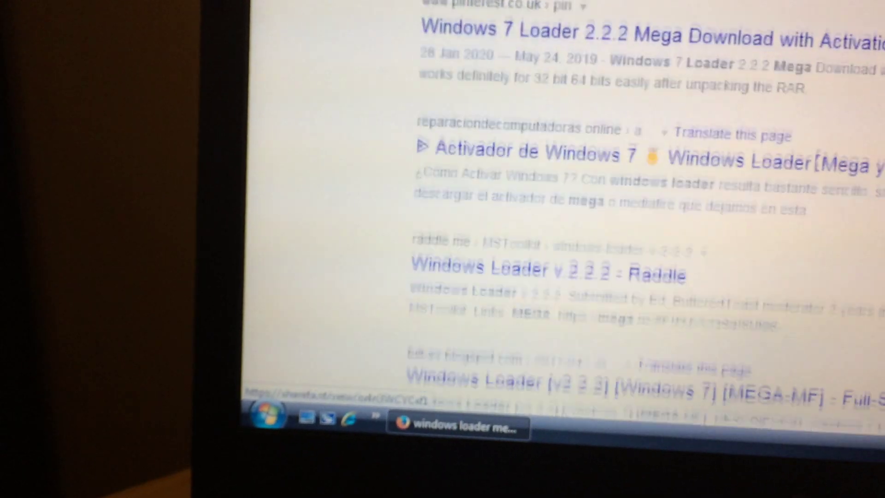
scroll(517, 28, down, 5)
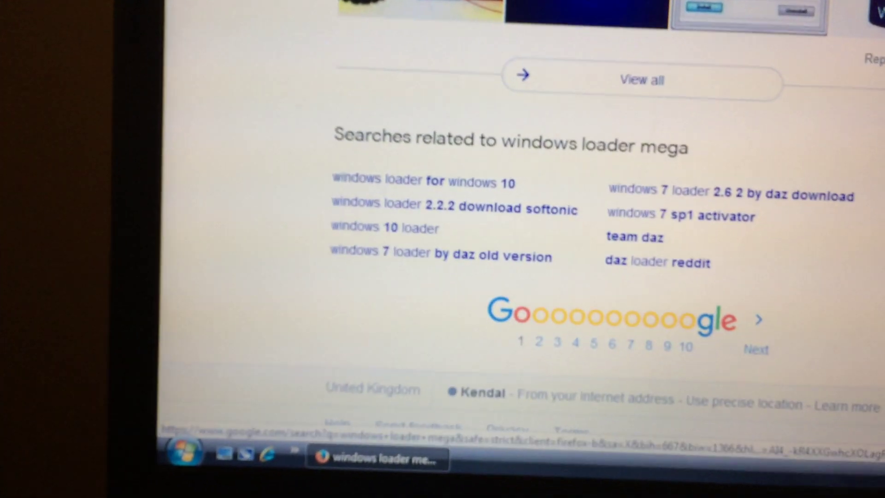
Step: Browse the 'windows loader mega' results and go to Google's second results page
click(750, 313)
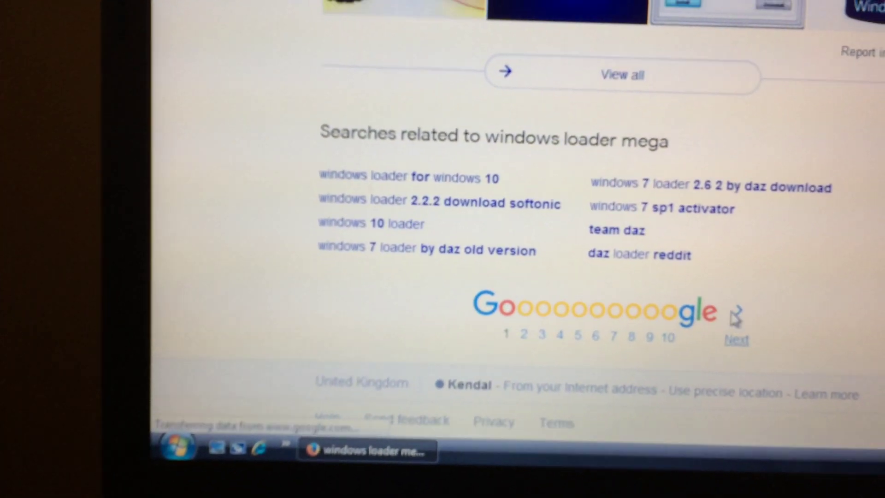
scroll(638, 201, down, 4)
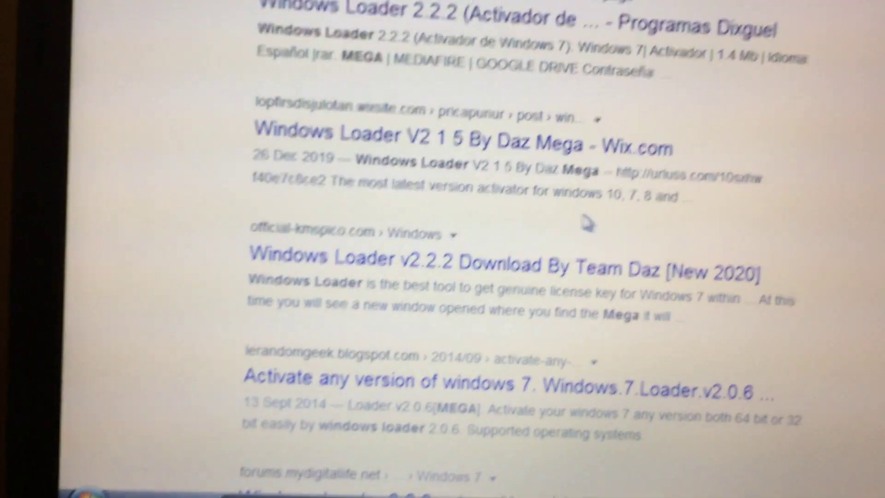
scroll(530, 218, down, 2)
scroll(517, 223, down, 1)
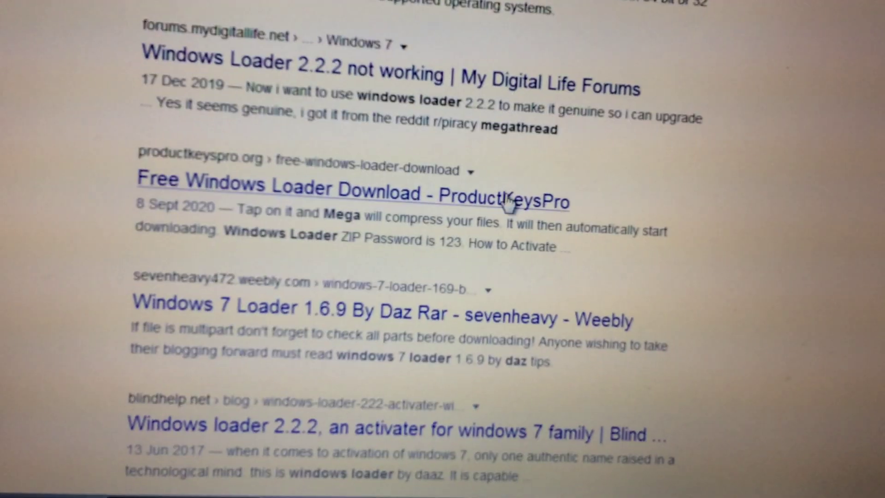
scroll(546, 165, down, 2)
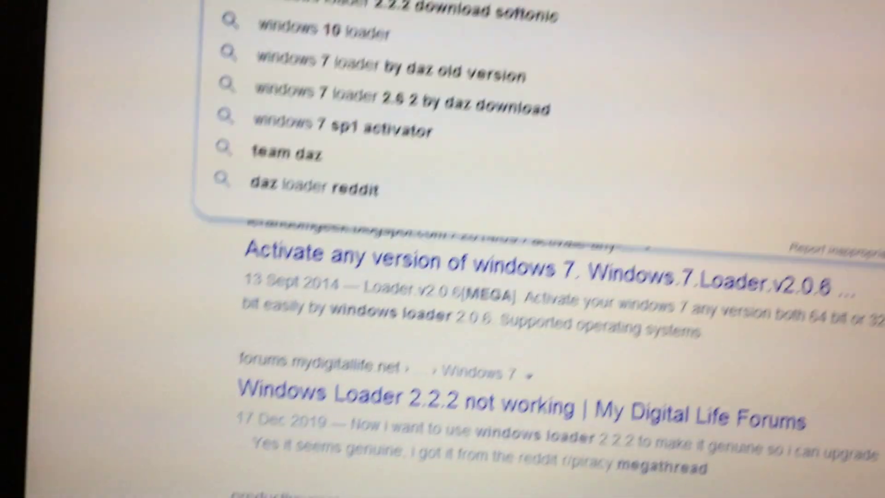
Step: Search 'windows loader android file host' and open the Windows Loader v2.2.2-Daz.rar page
key(BackSpace)
key(BackSpace)
key(BackSpace)
key(BackSpace)
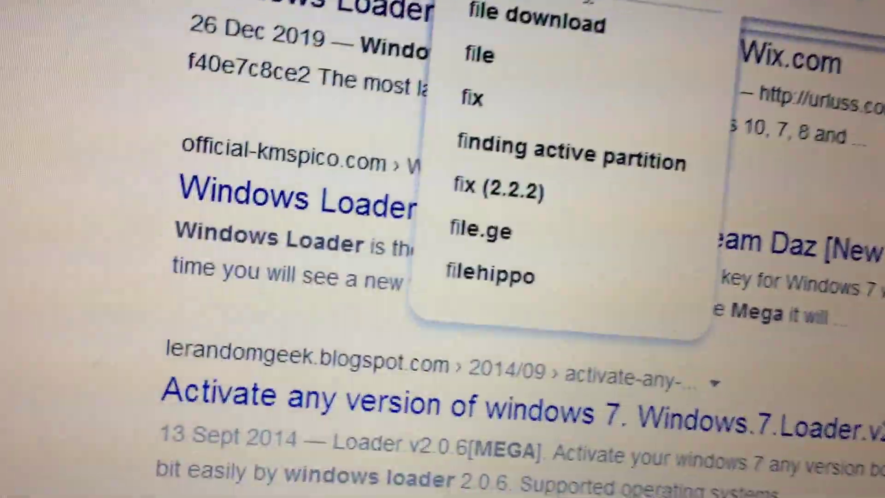
text(ile ho)
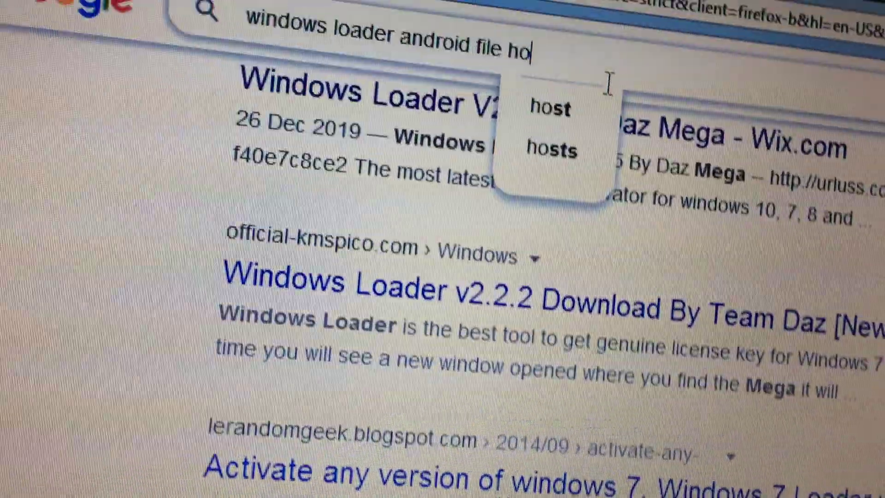
text(st)
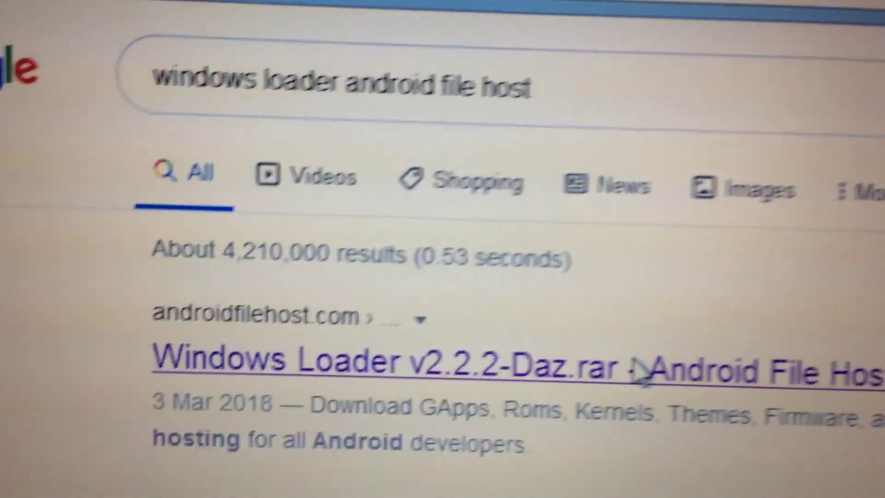
click(640, 366)
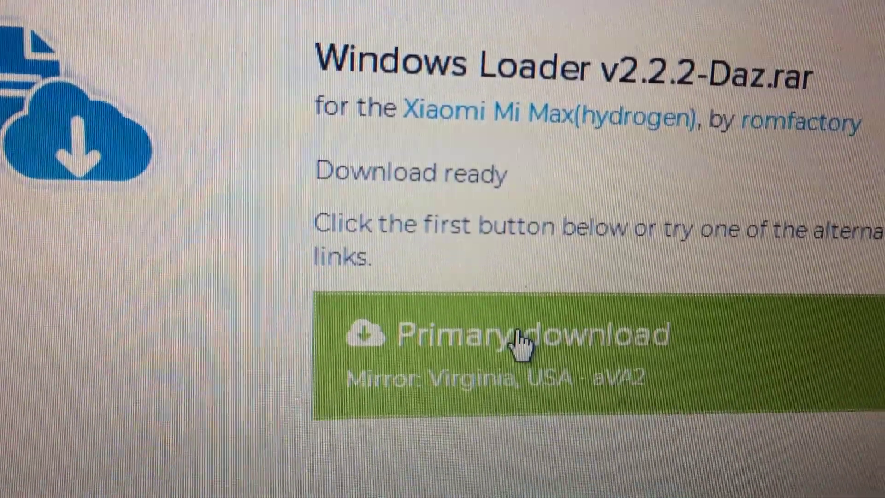
Step: Start the primary download of Windows Loader v2.2.2-Daz.rar (1.5 MB)
click(519, 340)
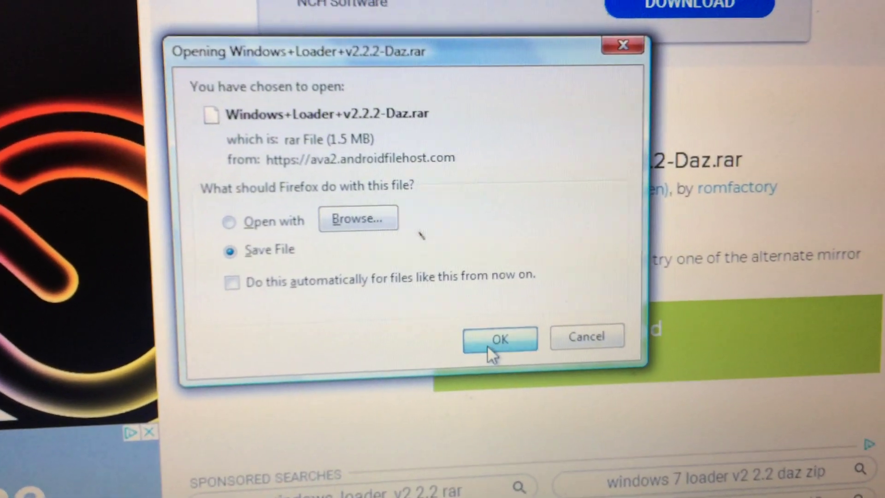
Step: Save the loader archive, then reach CNET's WinRAR (32-bit) page via a 'winrar 32 bit' search
click(498, 340)
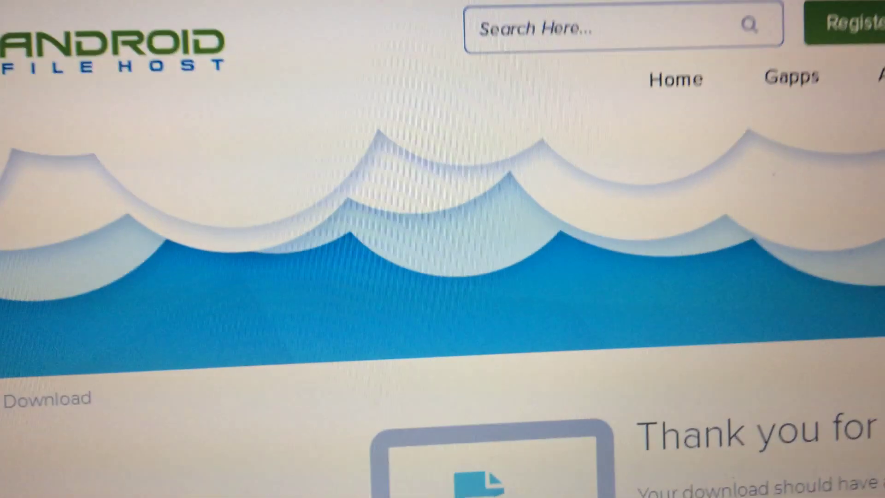
text(in)
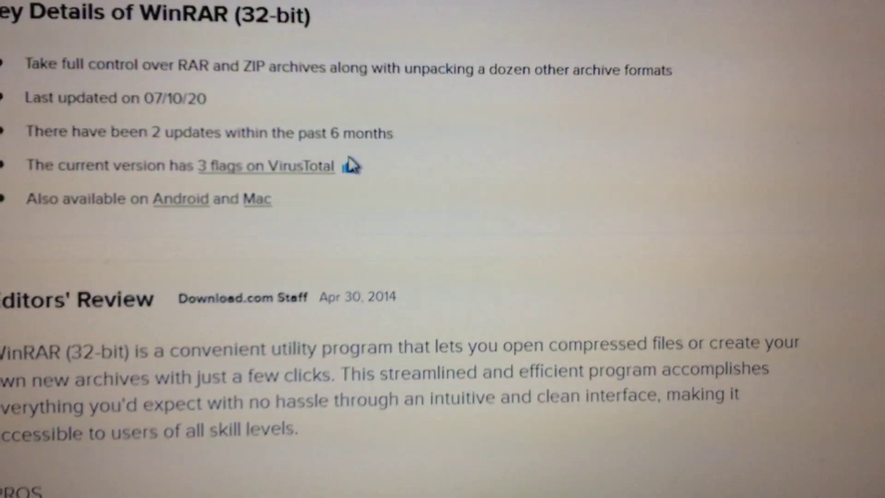
scroll(348, 164, up, 3)
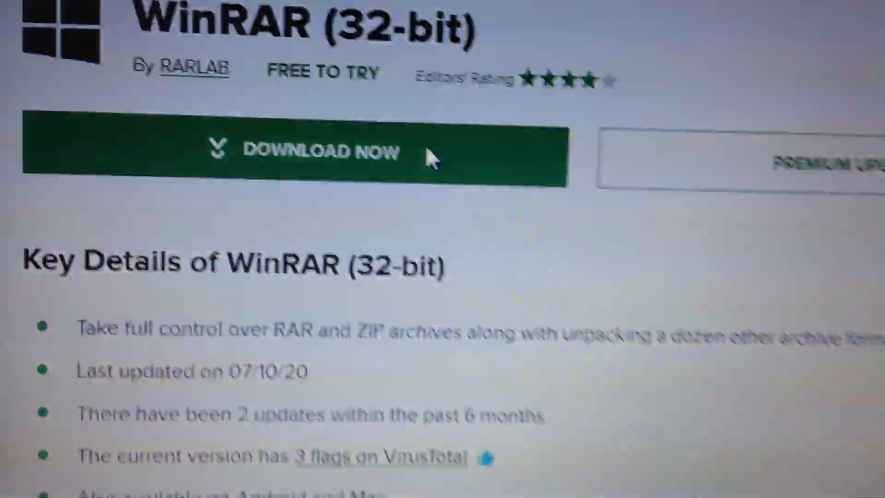
Step: Download the WinRAR installer wrar591.exe (2.9 MB) from CNET
click(456, 188)
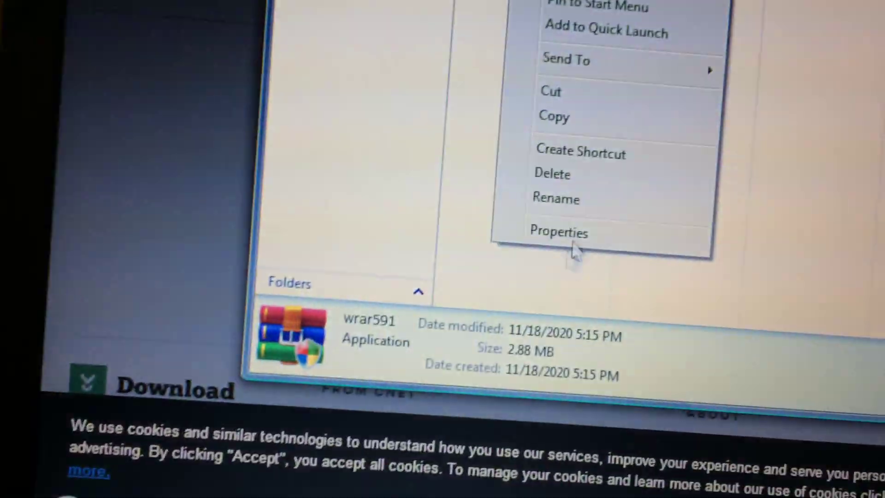
Step: Verify wrar591's win.rar GmbH signature, unblock it in Properties, and run it
click(567, 245)
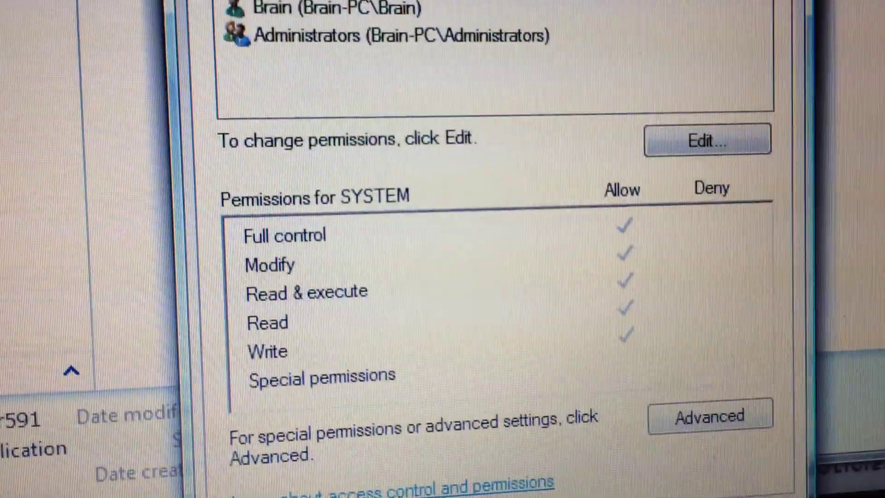
key(ctrl+shift+Tab)
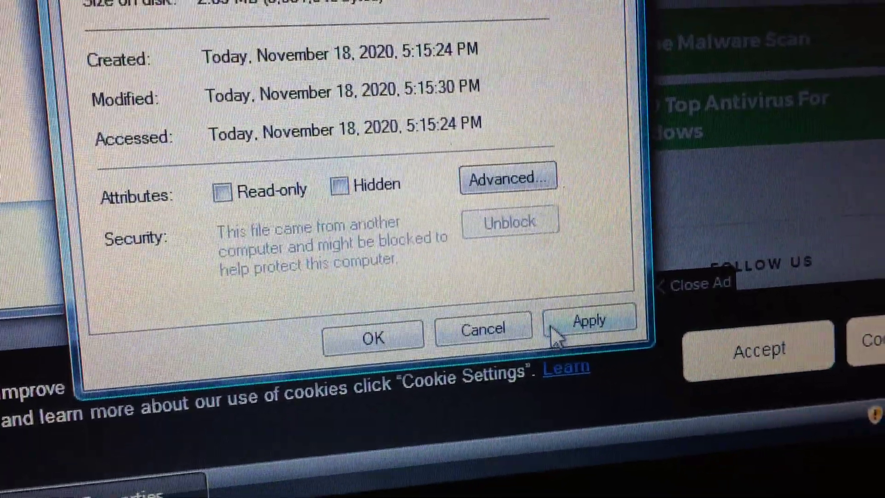
click(558, 313)
key(Return)
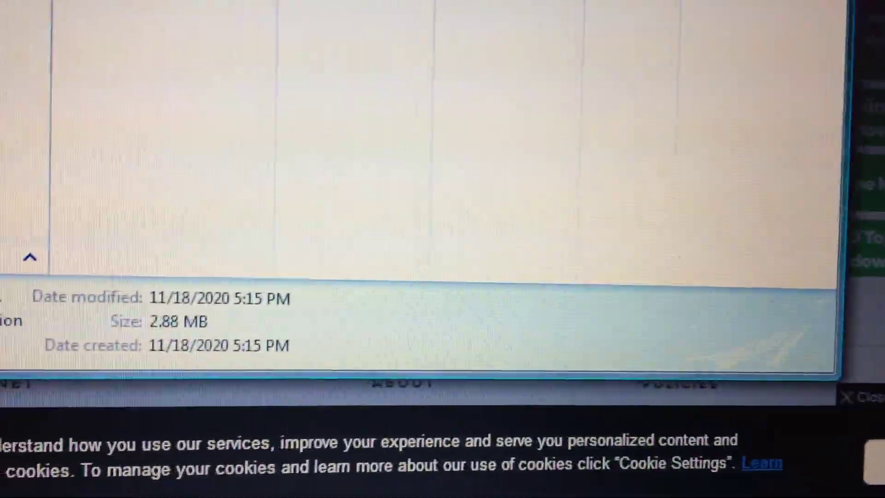
key(Return)
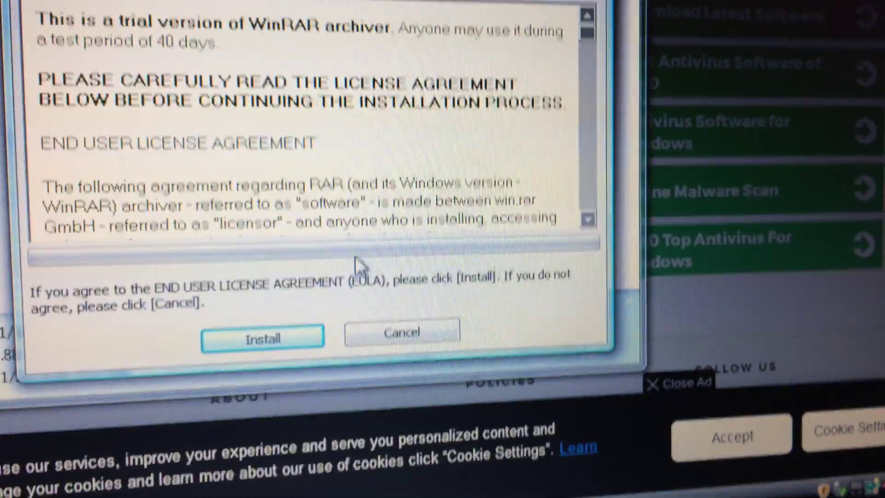
Step: Install WinRAR with the default integration settings
click(270, 338)
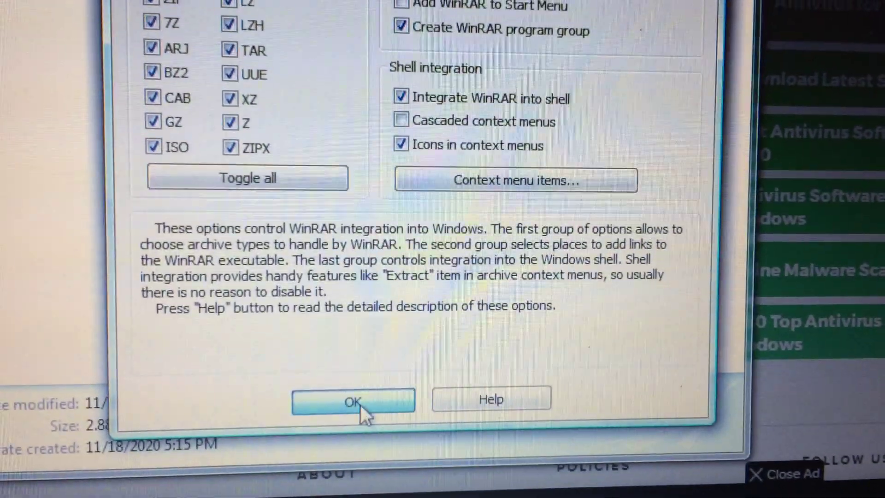
click(360, 404)
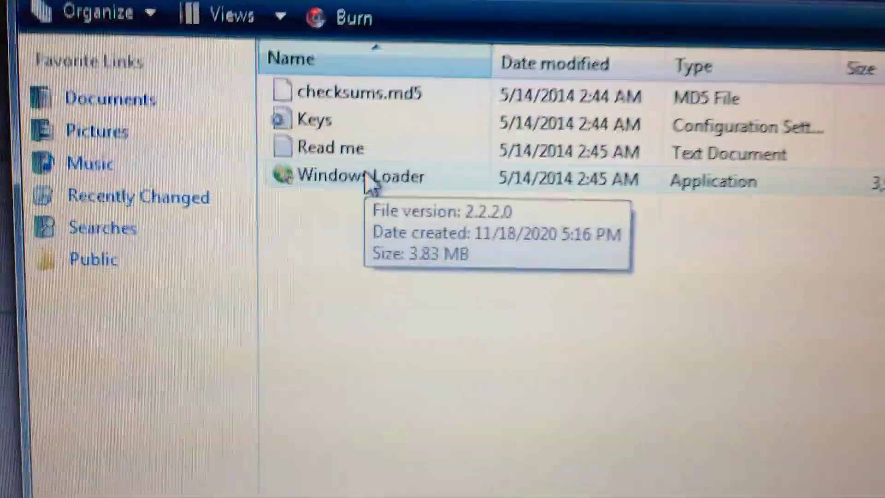
Step: Run Windows Loader and install the activation loader from its Installation tab
double_click(309, 158)
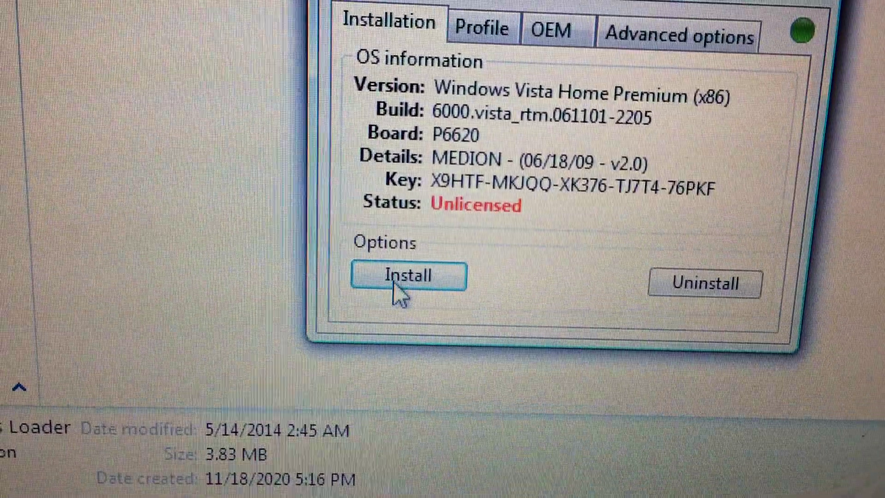
click(387, 276)
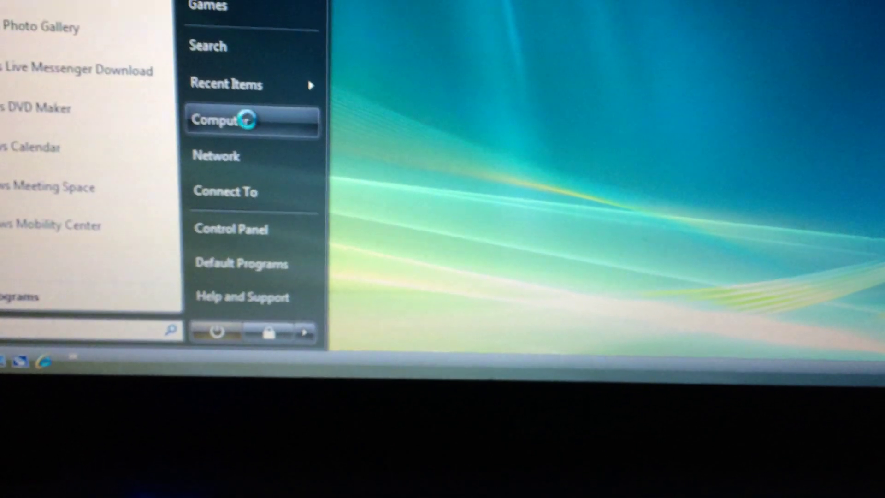
Step: Choose Manage from the Computer entry's context menu in the Start menu
right_click(264, 119)
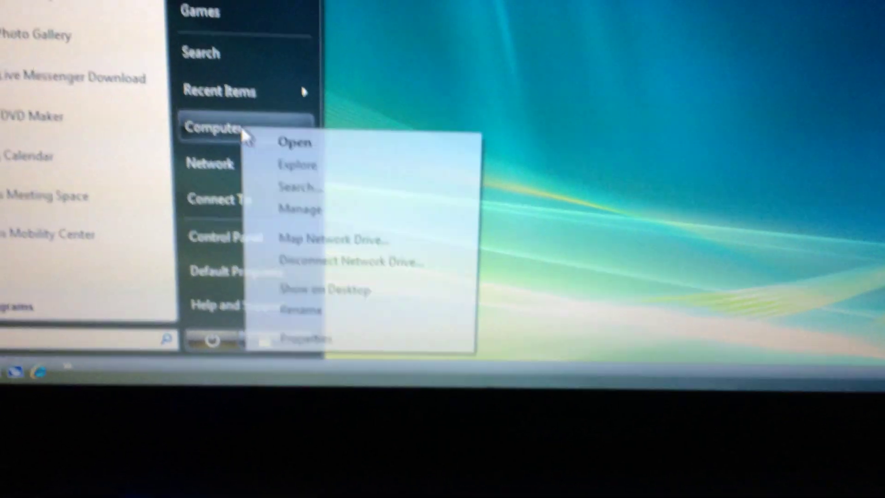
key(Escape)
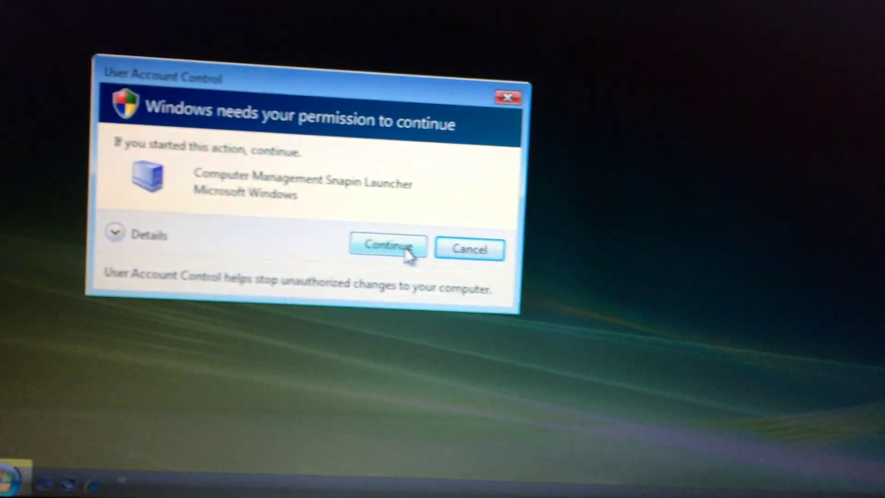
Step: Approve the UAC prompt for Computer Management, then check Windows activation status in System properties
click(389, 246)
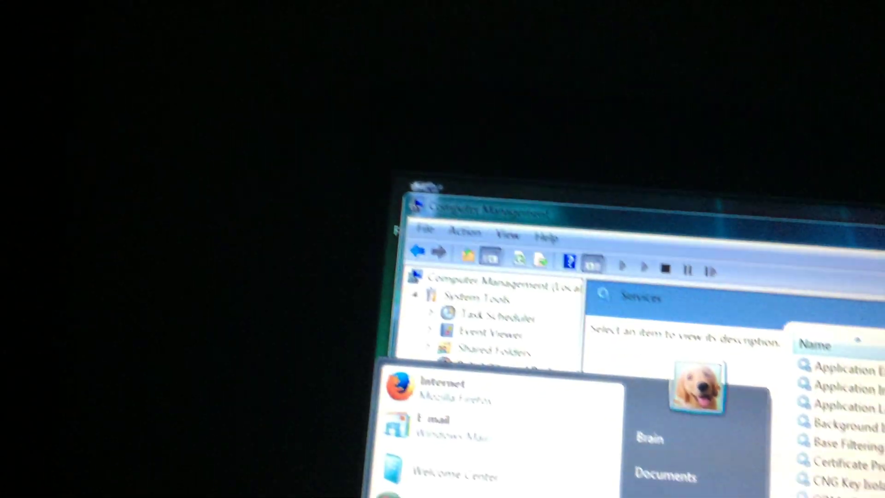
key(super+e)
right_click(291, 160)
click(349, 353)
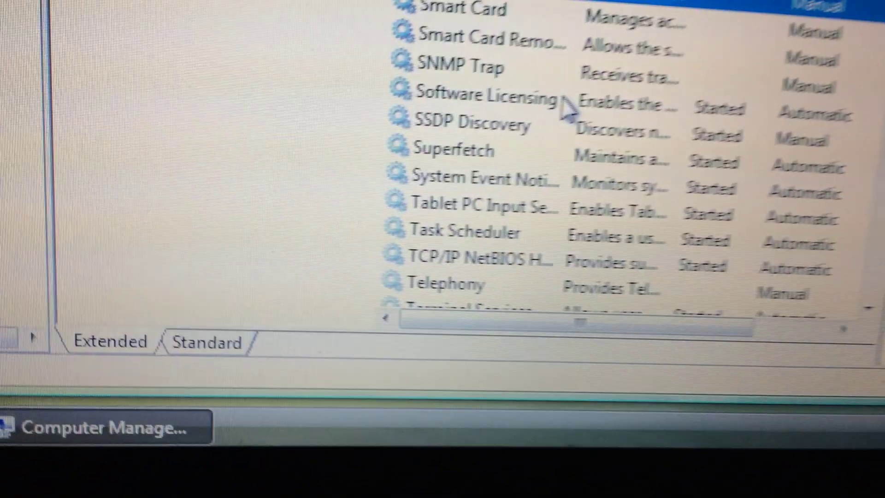
Step: Set Software Licensing service startup type to Disabled and stop the running service
click(503, 29)
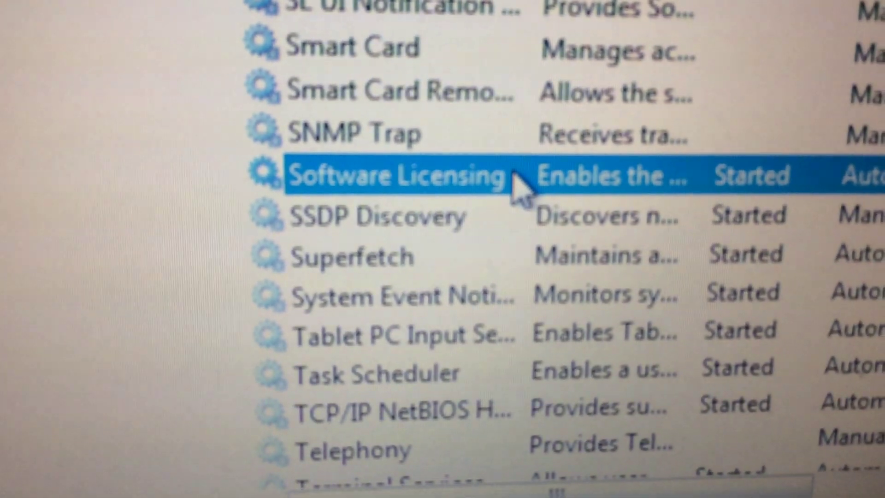
right_click(673, 124)
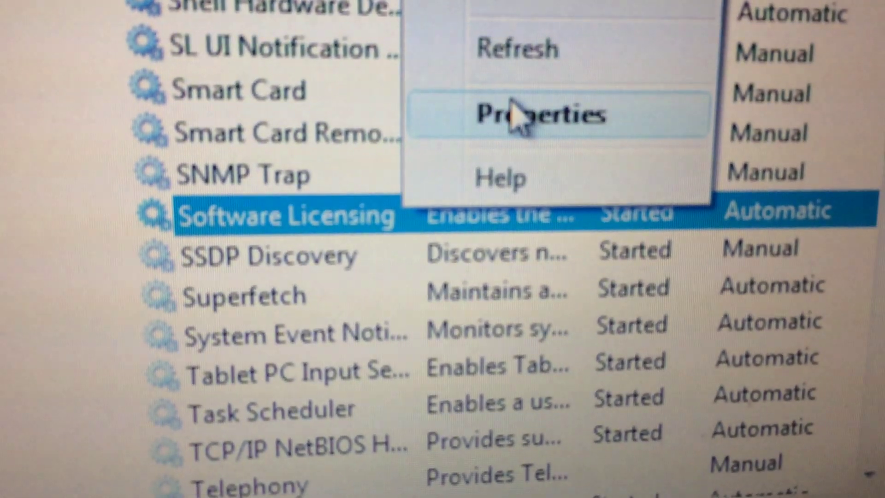
click(622, 66)
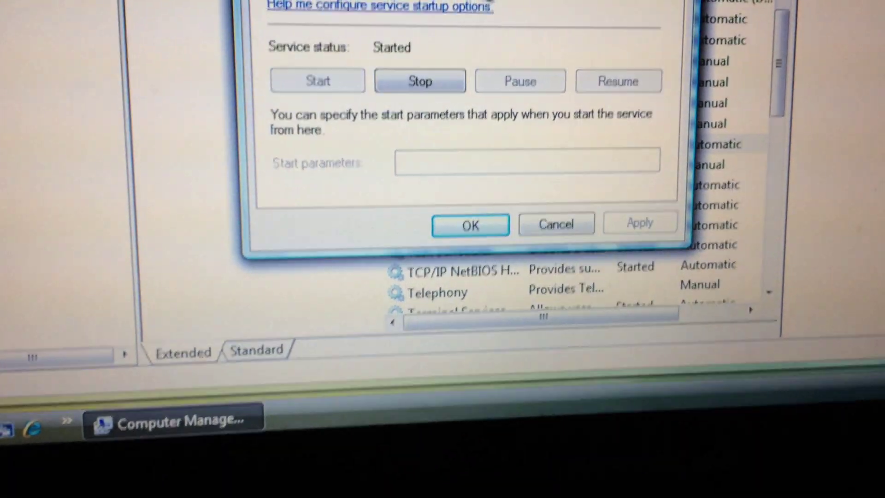
click(483, 17)
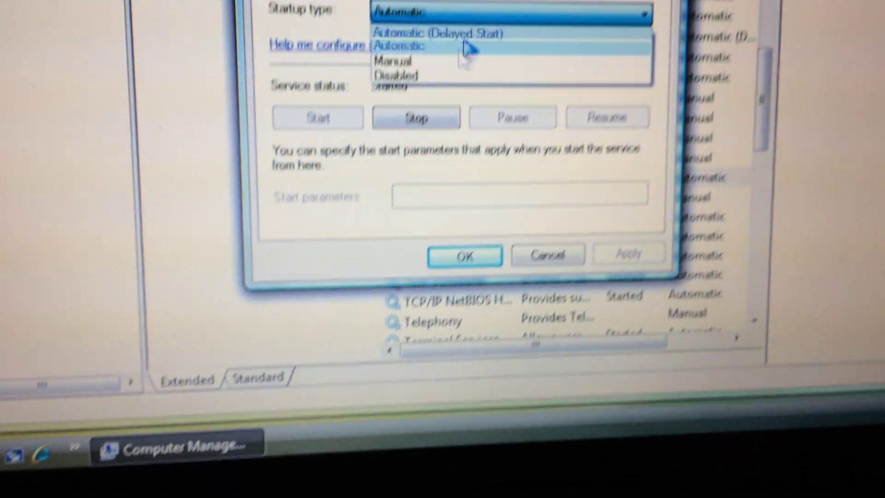
click(381, 102)
click(359, 141)
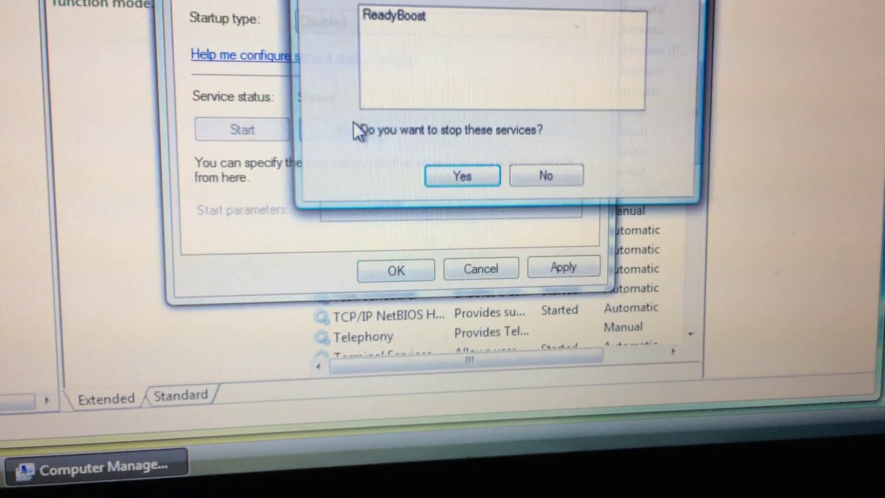